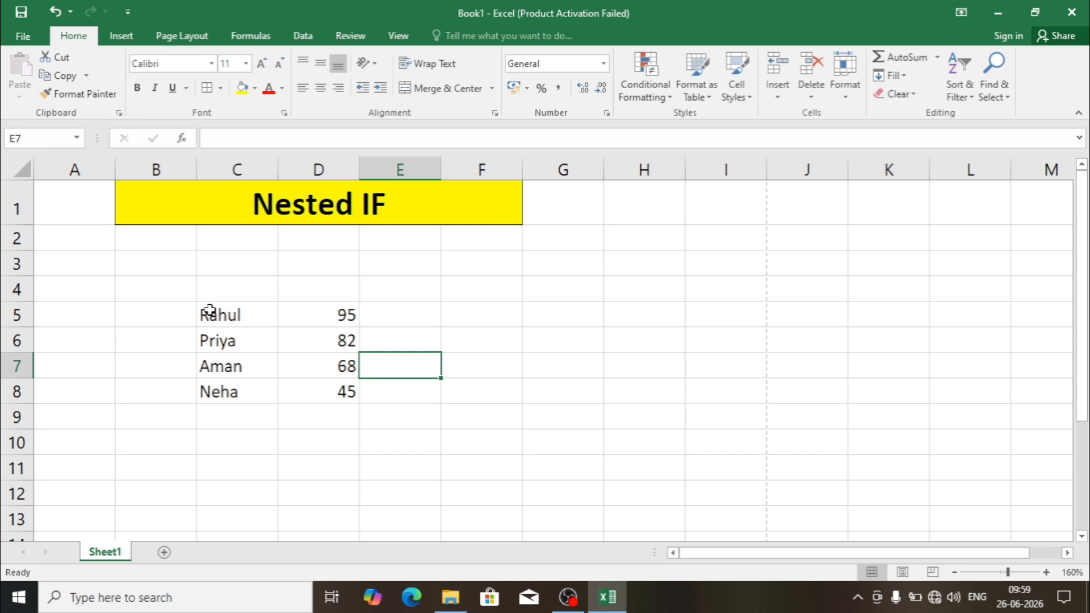
- Review the names and marks in C5:D8
{"action": "left_click_drag", "start_coordinate": [209, 312], "coordinate": [336, 386]}
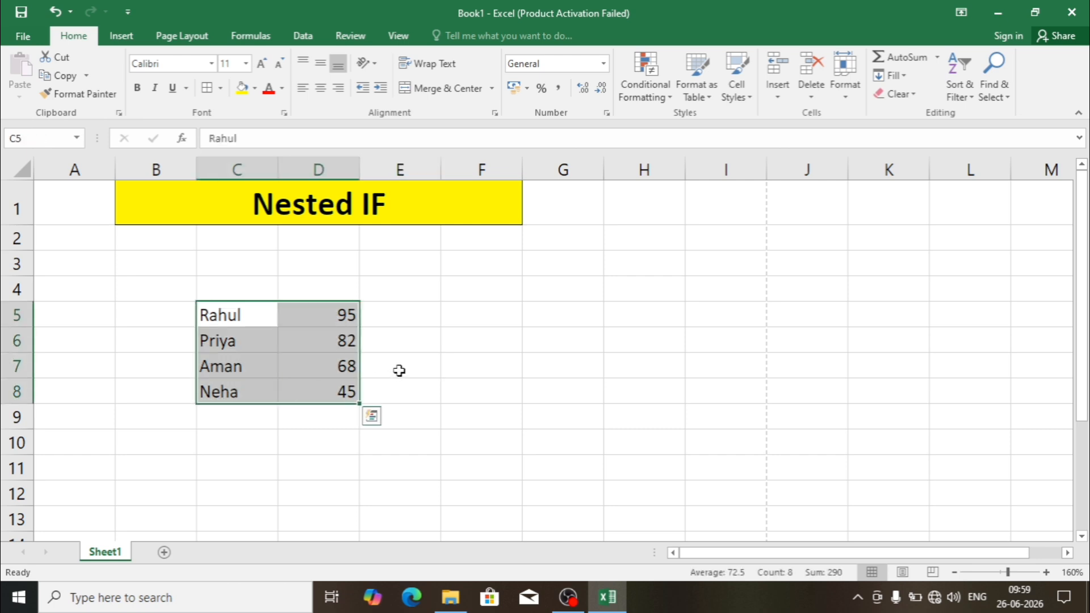
{"action": "left_click", "coordinate": [257, 434]}
{"action": "left_click_drag", "start_coordinate": [253, 314], "coordinate": [332, 317]}
{"action": "left_click_drag", "start_coordinate": [267, 341], "coordinate": [318, 367]}
{"action": "left_click_drag", "start_coordinate": [219, 395], "coordinate": [341, 390]}
{"action": "left_click", "coordinate": [291, 444]}
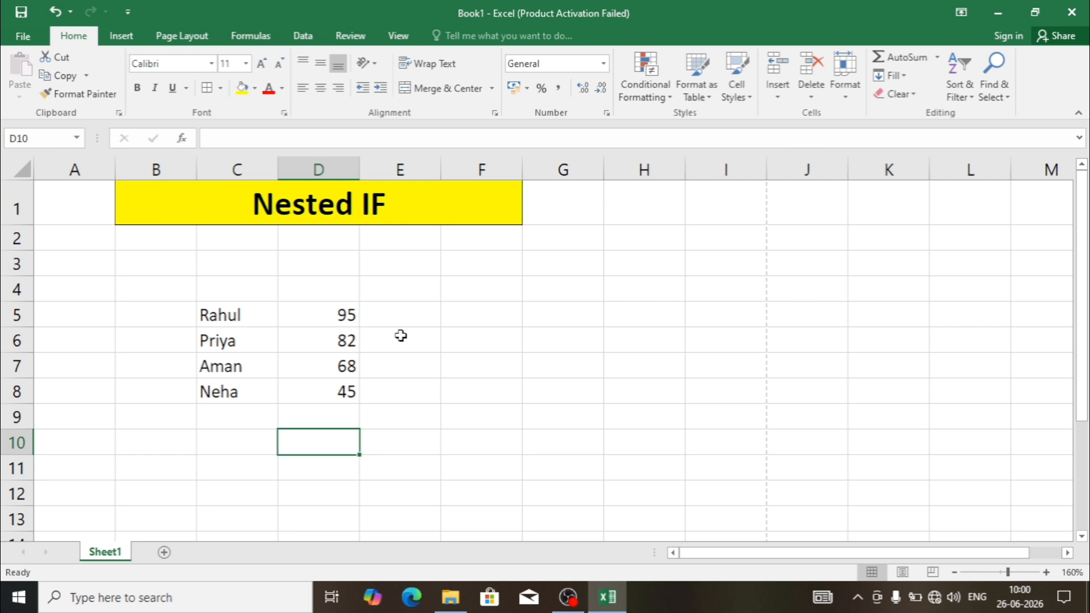
- Start an IF formula in E5 that tests whether D5 is greater than or equal to 90
{"action": "left_click", "coordinate": [390, 297]}
{"action": "left_click", "coordinate": [385, 321]}
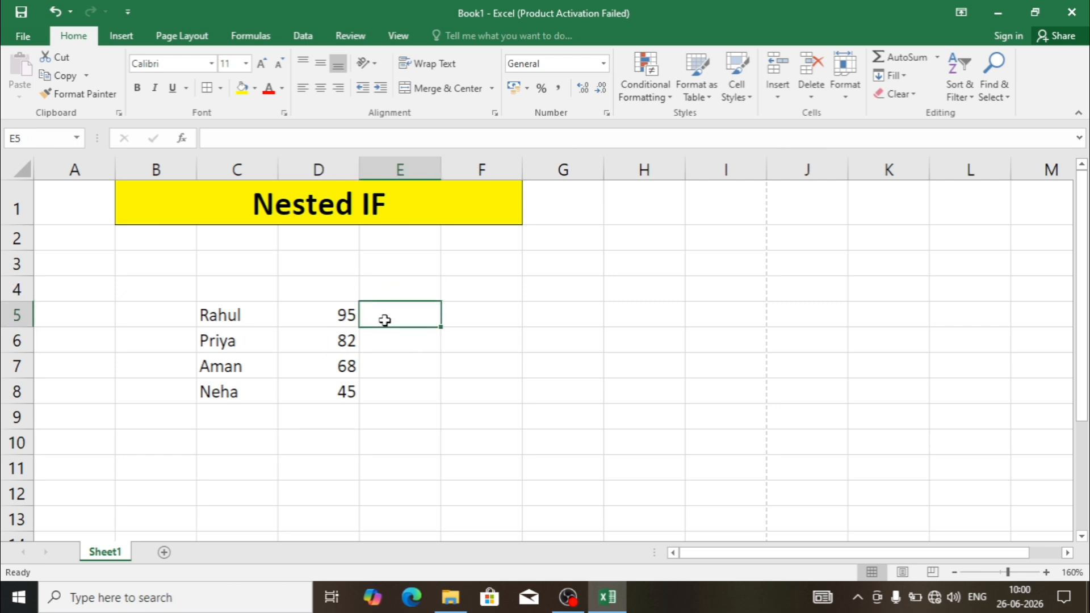
{"action": "type", "text": "=if"}
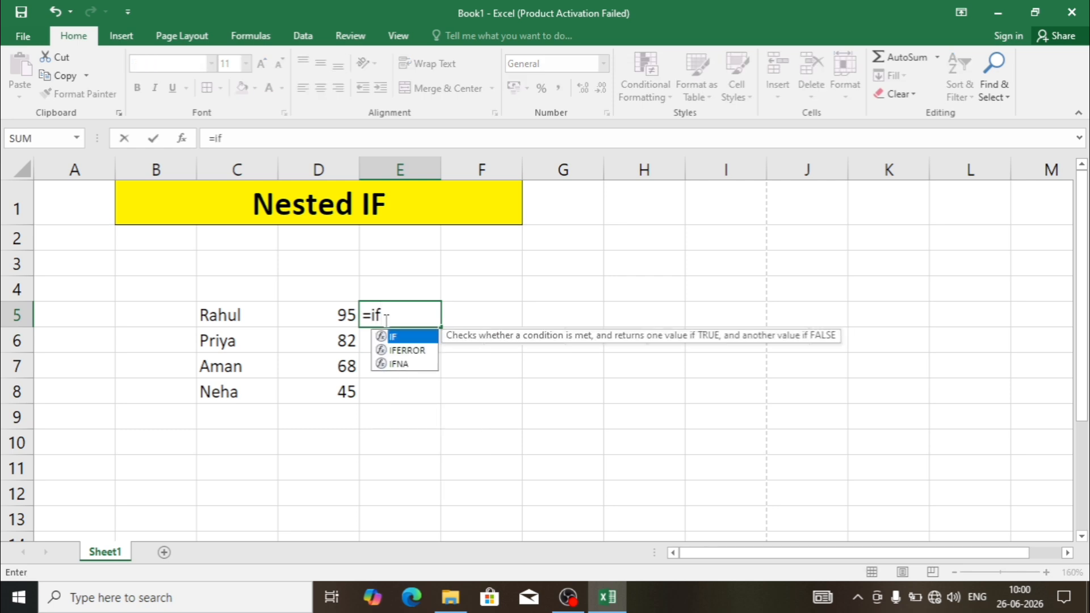
{"action": "double_click", "coordinate": [404, 338]}
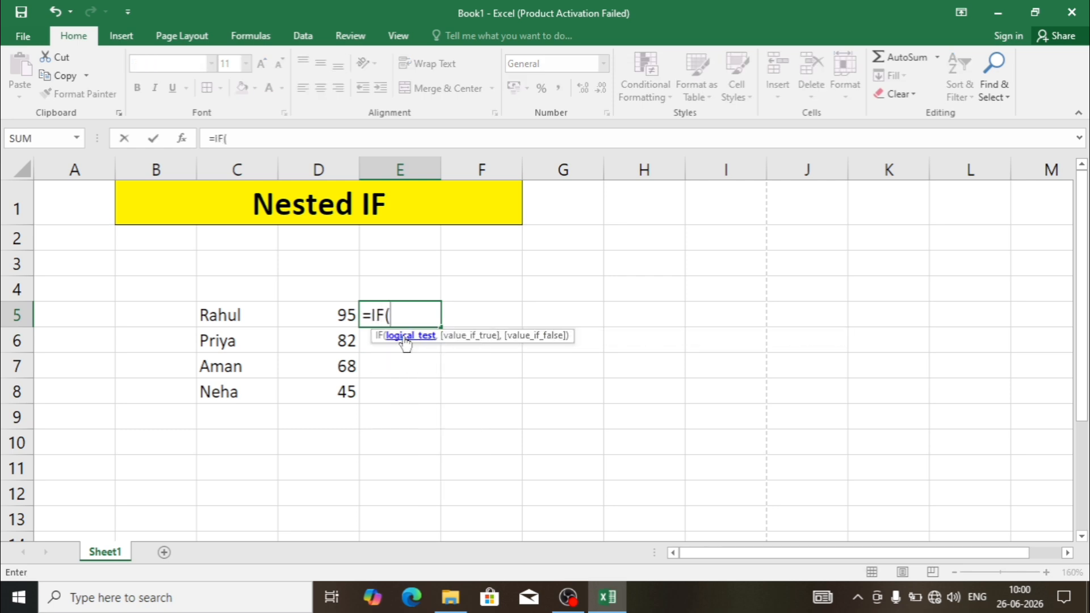
{"action": "left_click", "coordinate": [343, 321]}
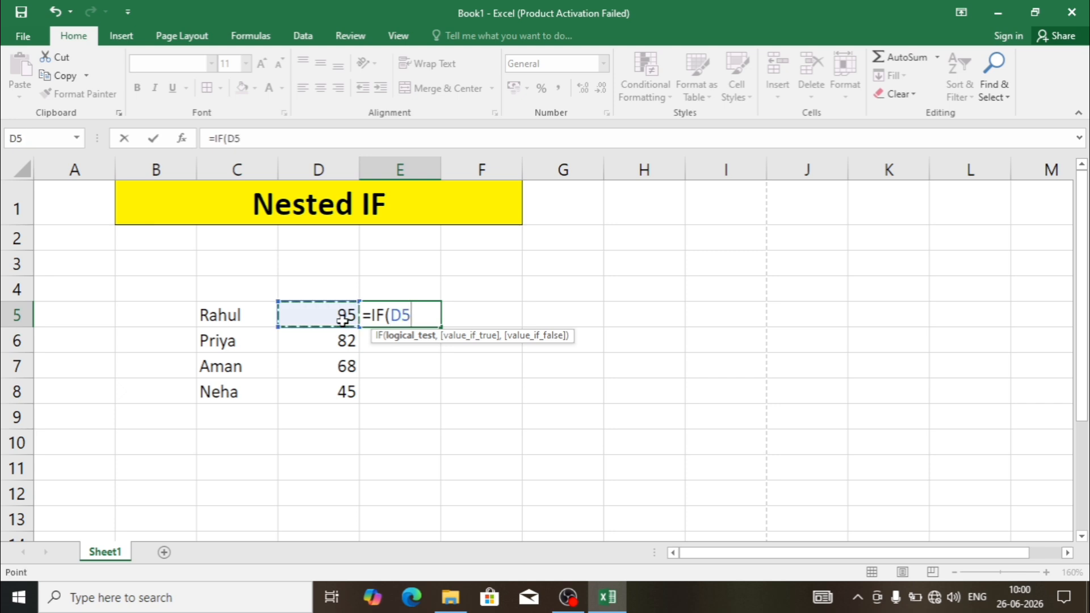
{"action": "type", "text": ">=90"}
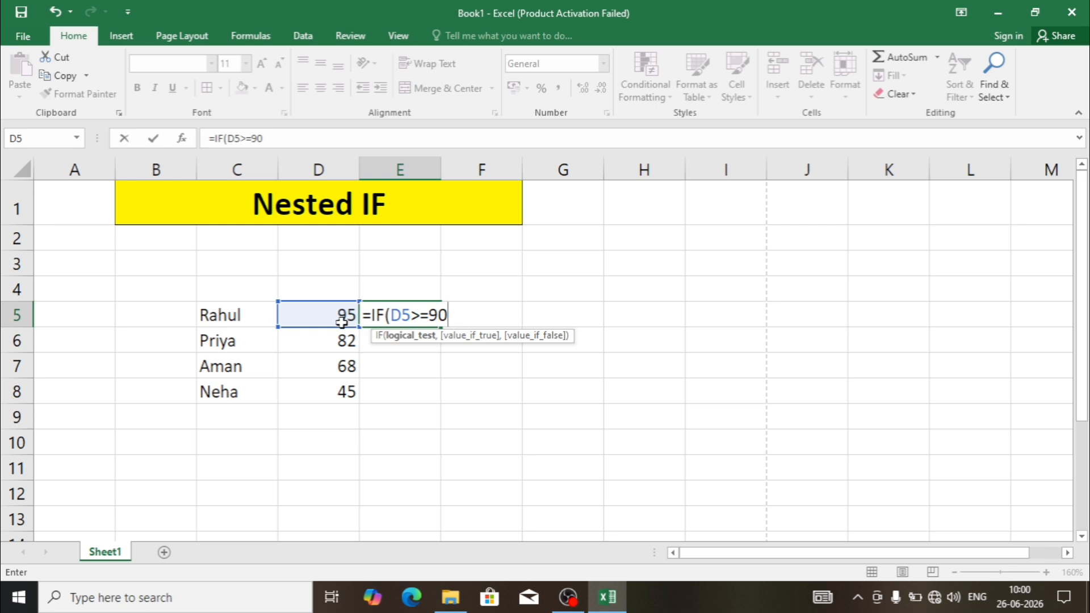
{"action": "type", "text": ","}
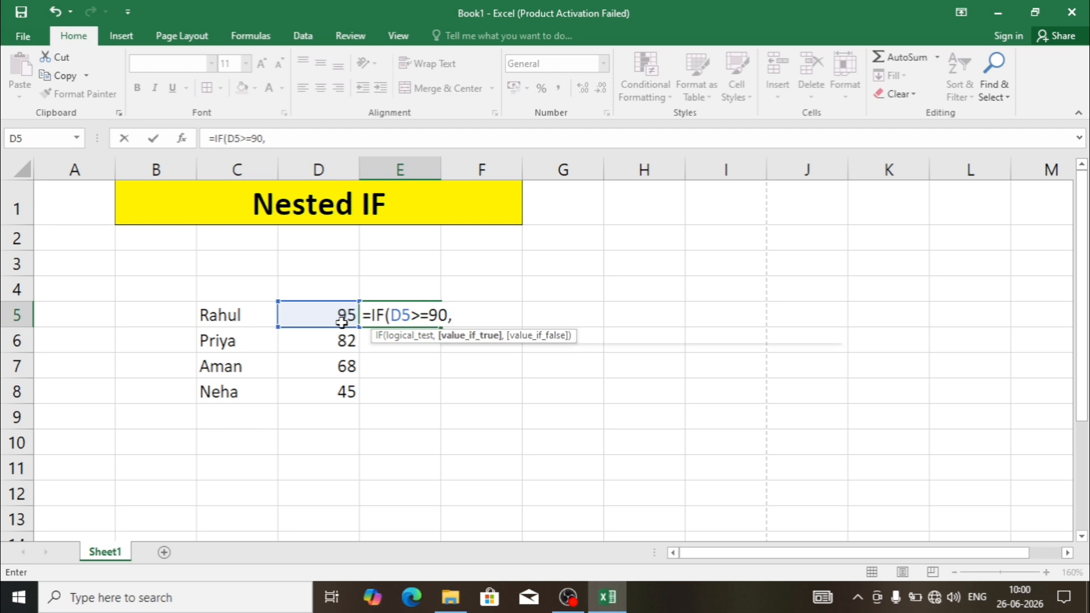
{"action": "type", "text": "A"}
- Make the first IF in the E5 formula return "A" when its test is true
{"action": "key", "text": "BackSpace"}
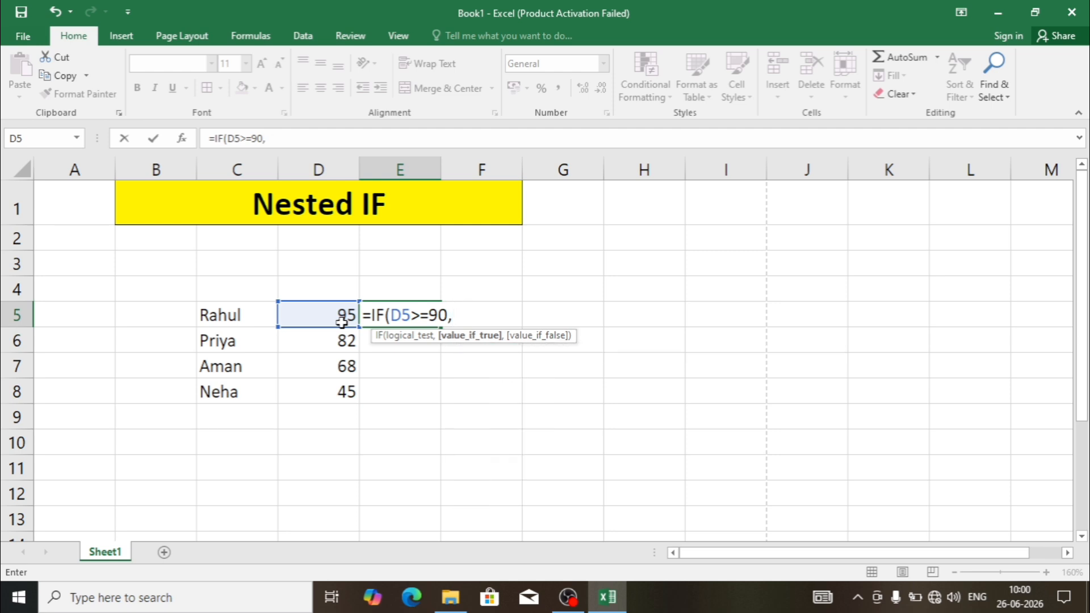
{"action": "type", "text": "\"A\","}
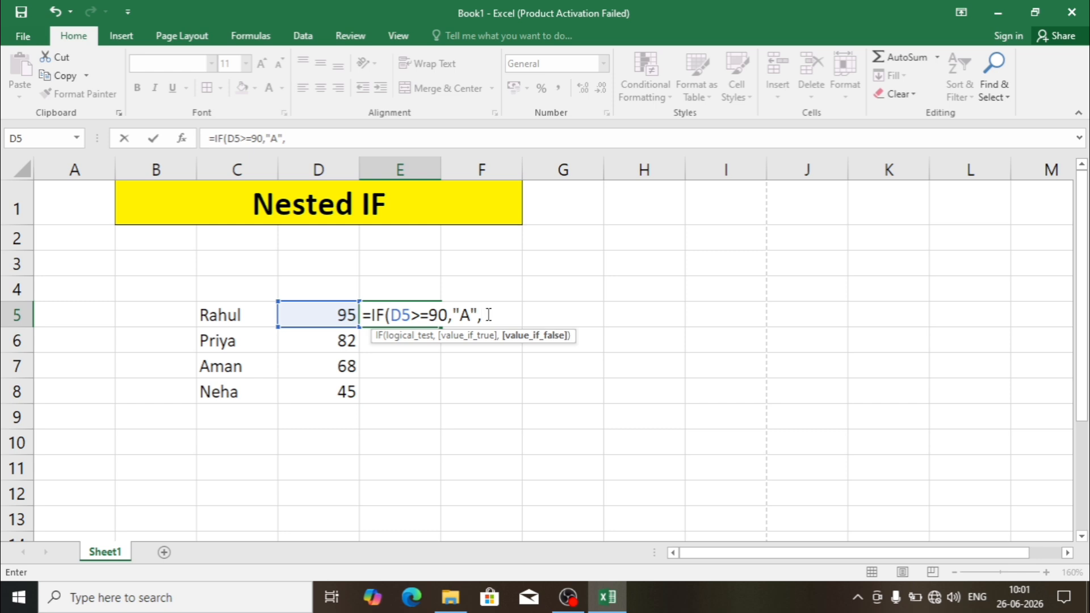
- Nest a second IF as the value-if-false argument in E5, testing D5>=75
{"action": "type", "text": "if"}
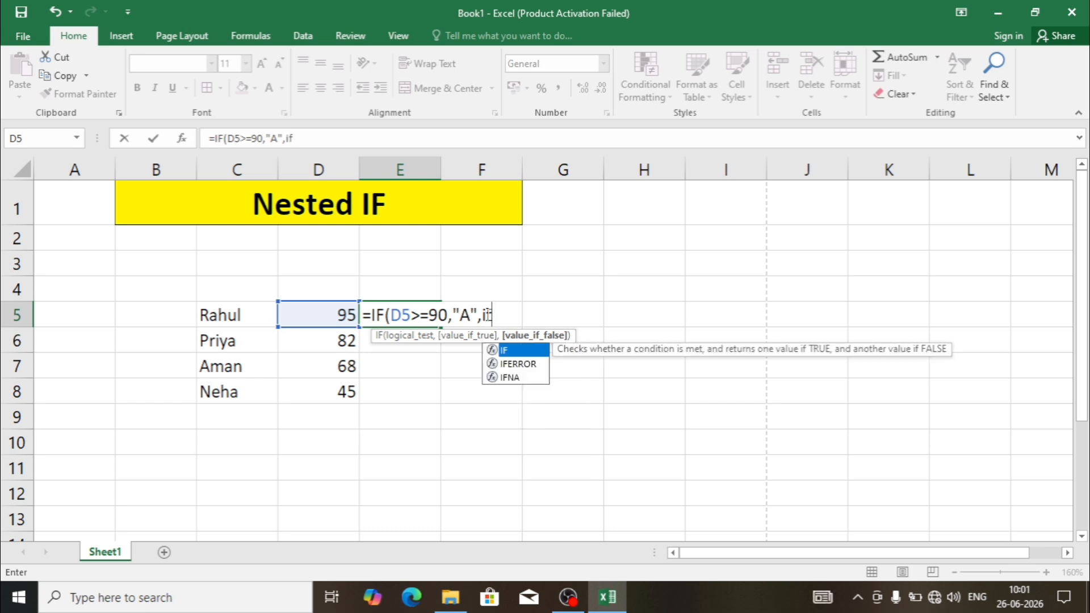
{"action": "double_click", "coordinate": [515, 352]}
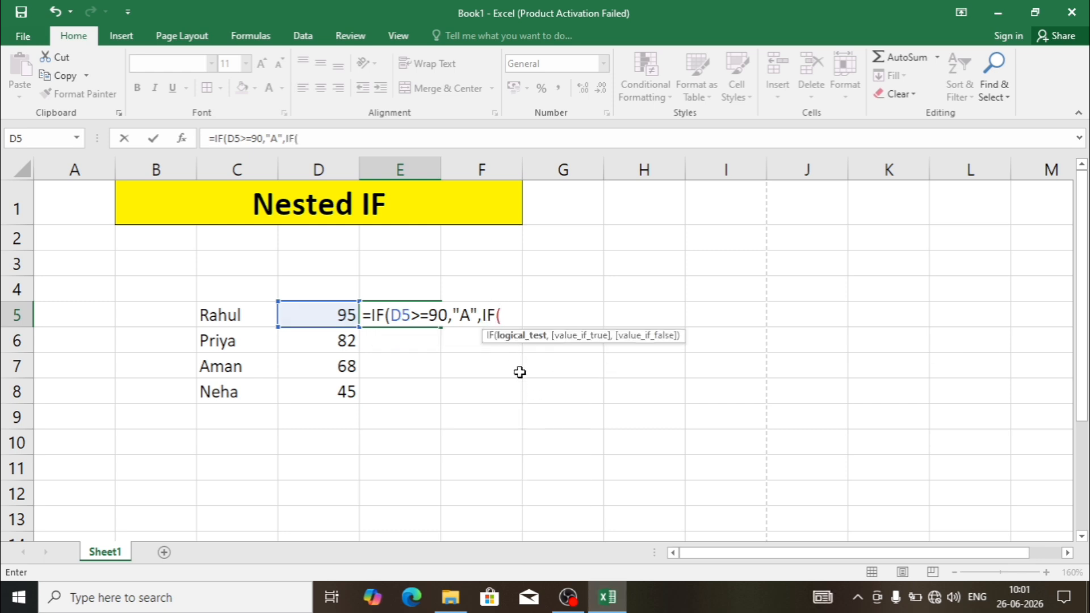
{"action": "left_click", "coordinate": [336, 316]}
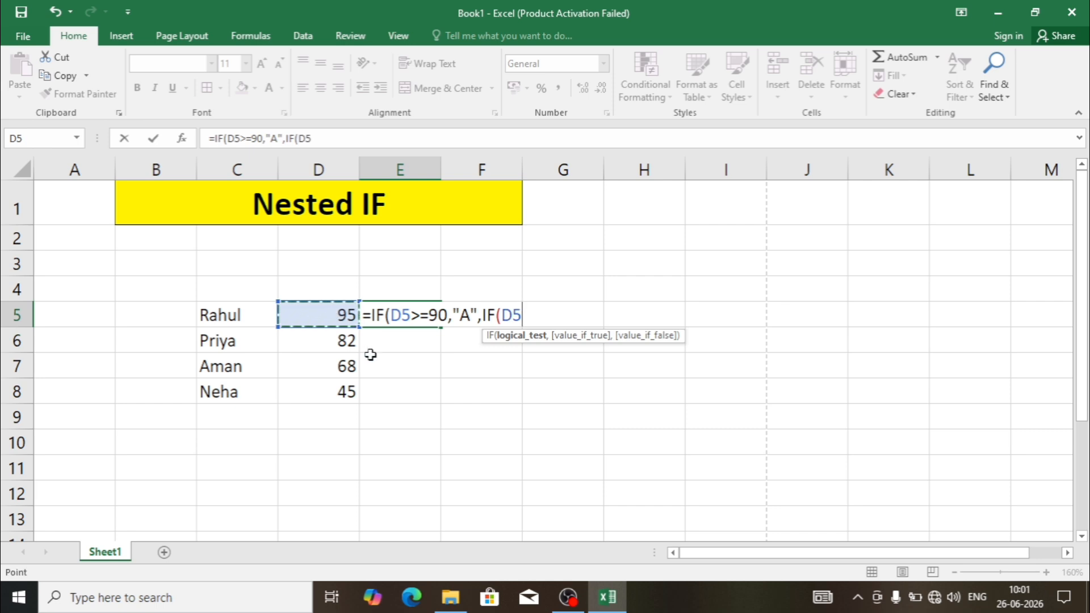
{"action": "type", "text": ">=75,"}
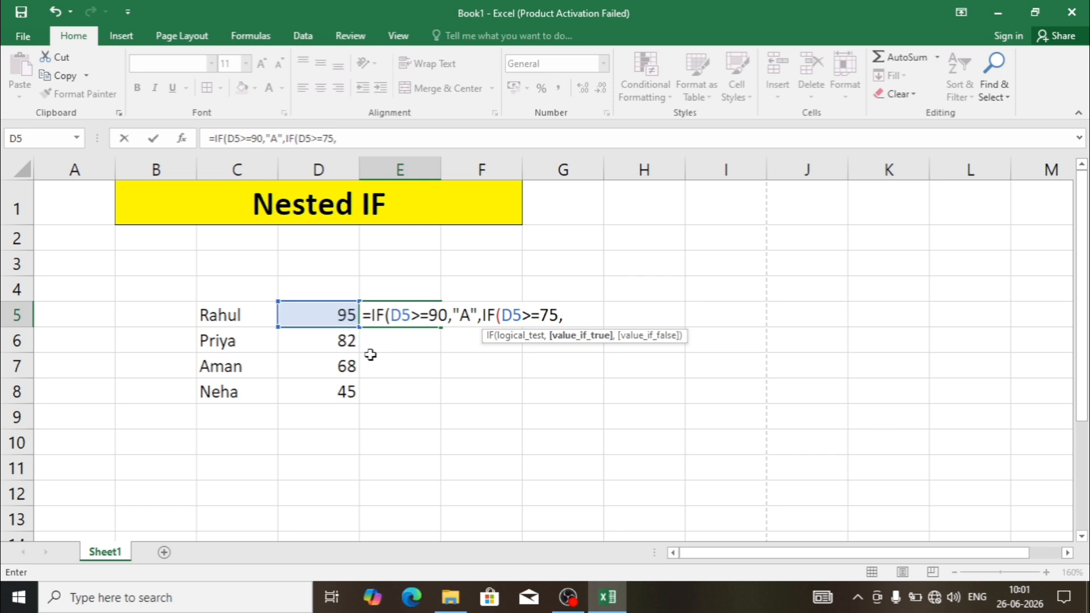
{"action": "type", "text": "\"B\","}
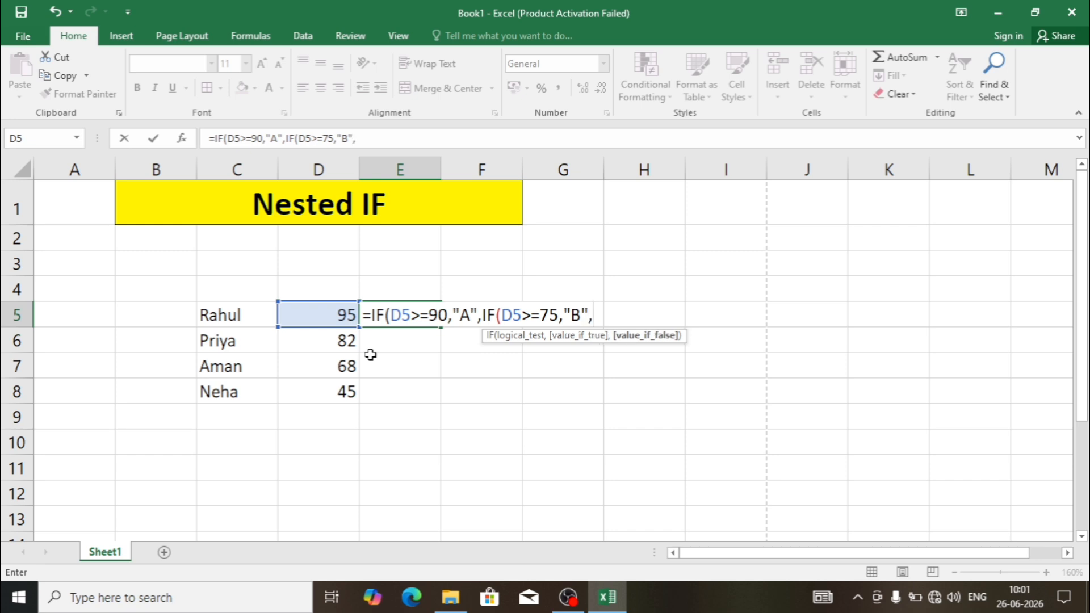
{"action": "type", "text": "I"}
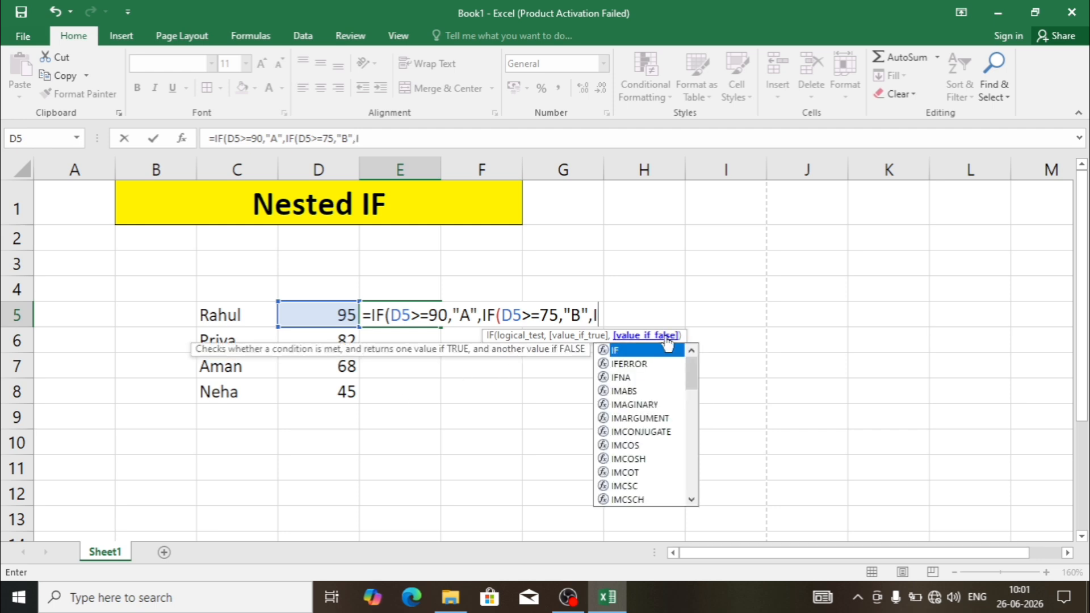
- Nest a third IF as the second one's value-if-false argument, testing D5>=60
{"action": "double_click", "coordinate": [625, 351]}
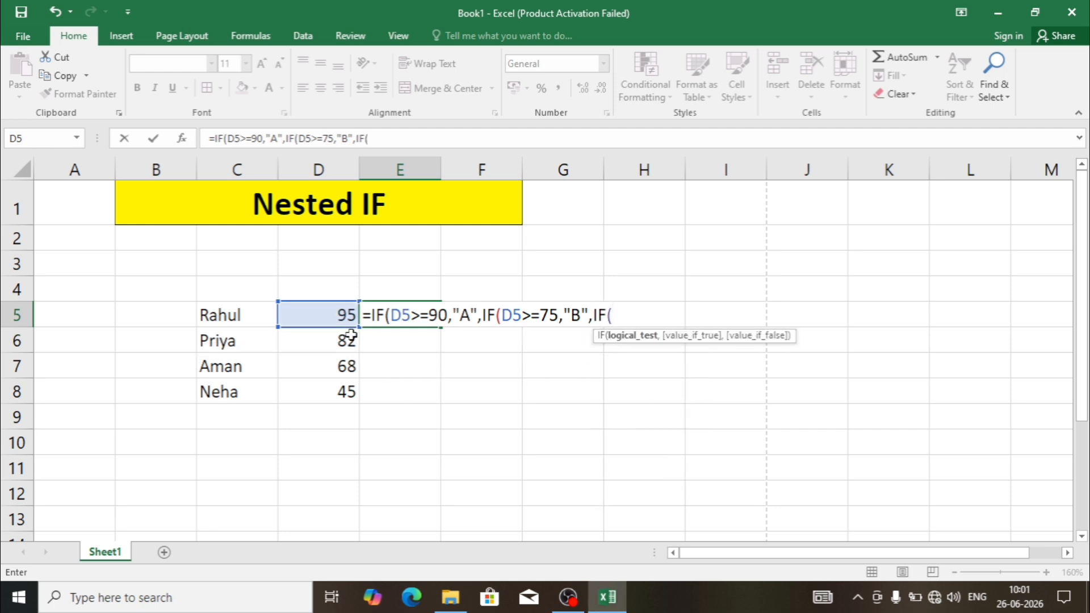
{"action": "left_click", "coordinate": [339, 321]}
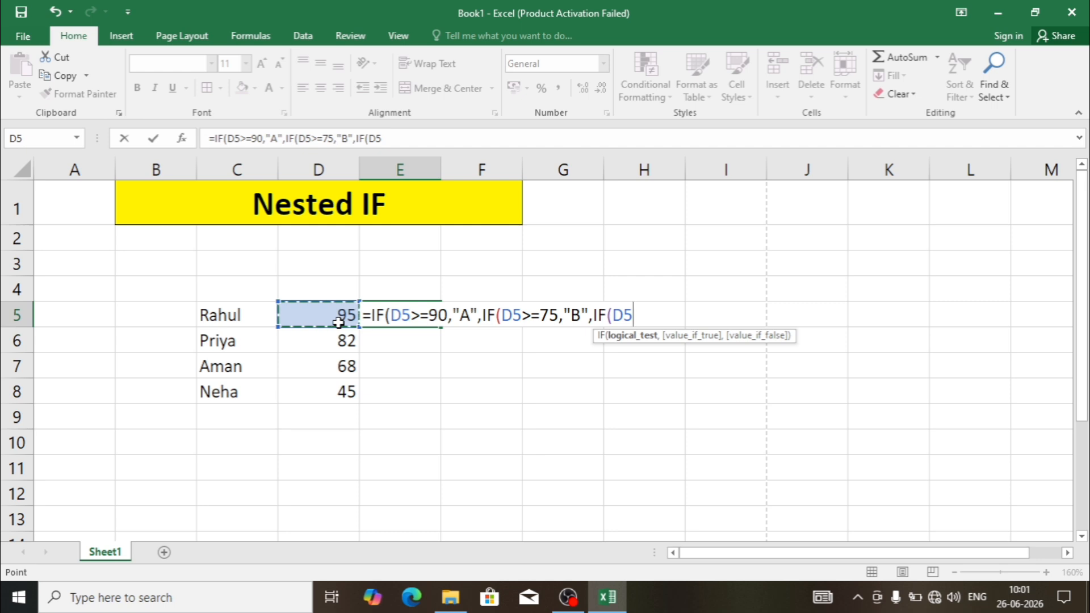
{"action": "type", "text": ">="}
{"action": "type", "text": "60"}
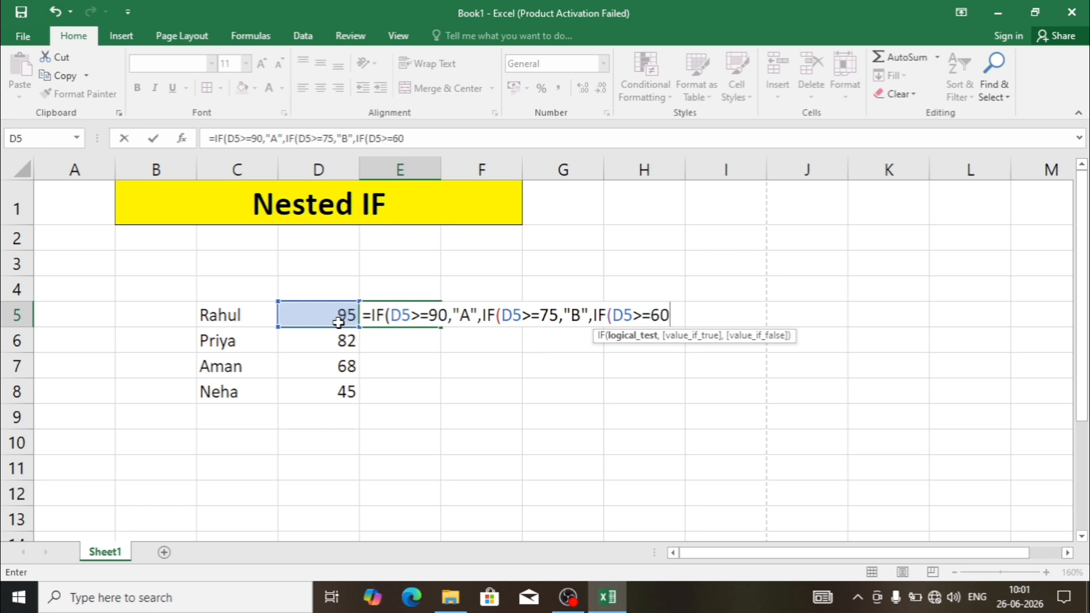
{"action": "type", "text": ",C"}
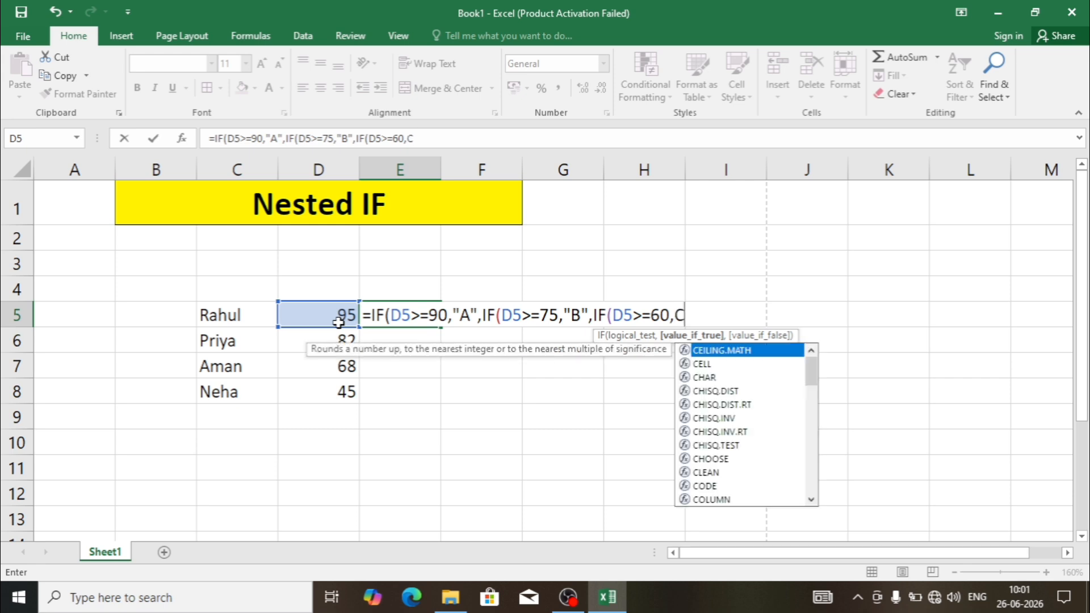
- Make the third IF in the E5 formula return "C" when D5>=60 is true
{"action": "key", "text": "BackSpace"}
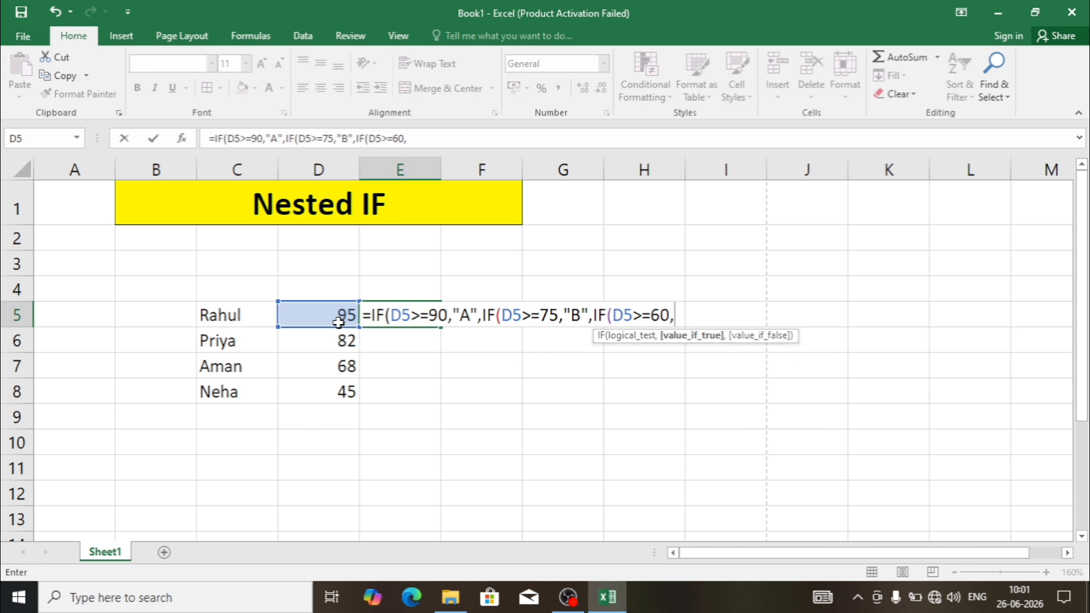
{"action": "type", "text": "\"C\","}
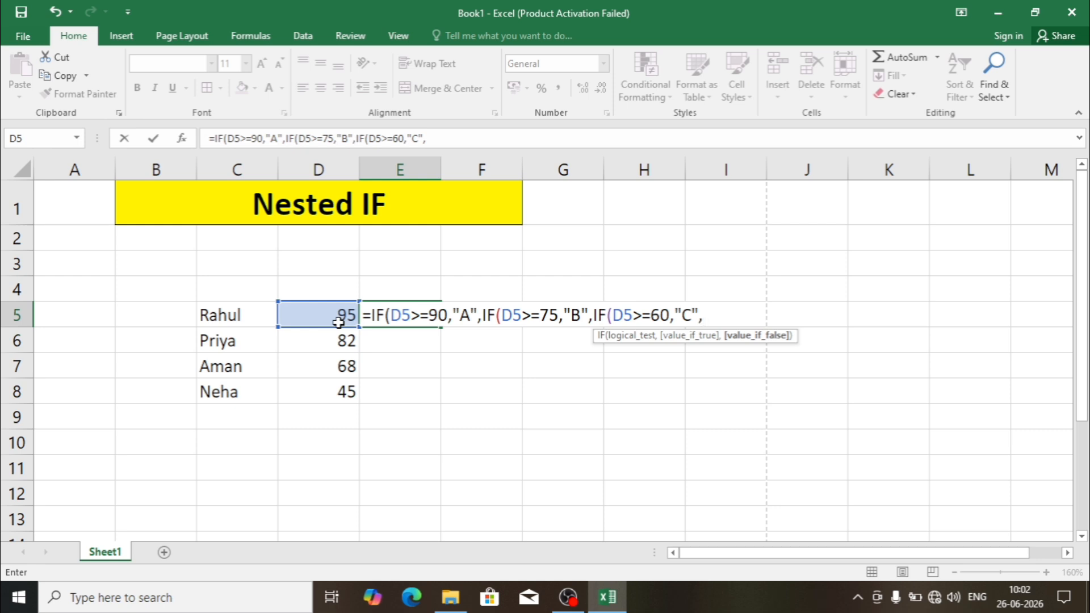
- Add "D" as the final value-if-false, close all three IF functions and enter the formula in E5
{"action": "type", "text": "\"D\")"}
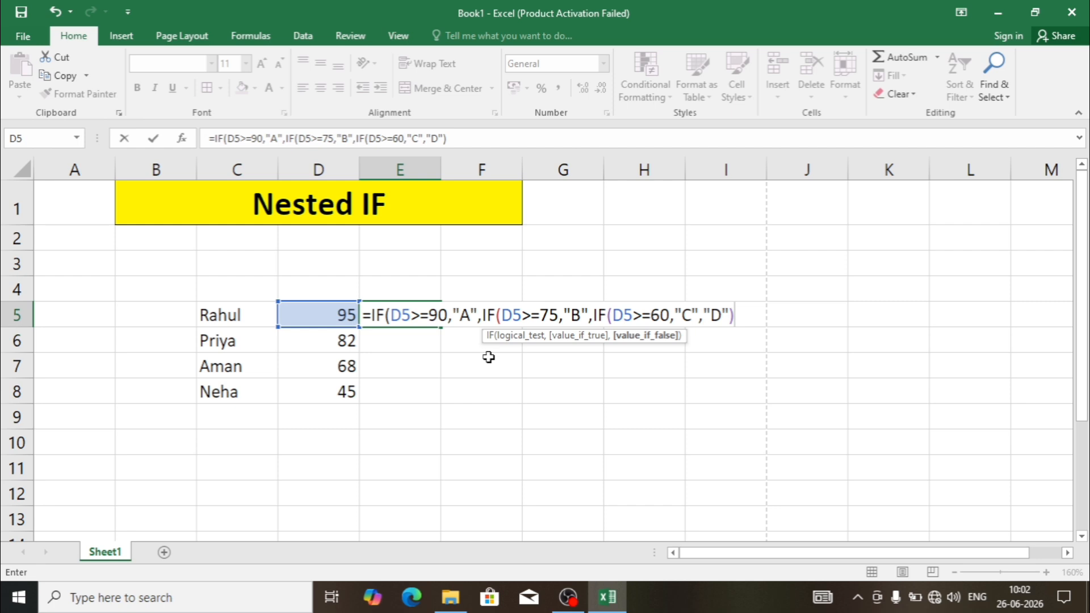
{"action": "type", "text": ")"}
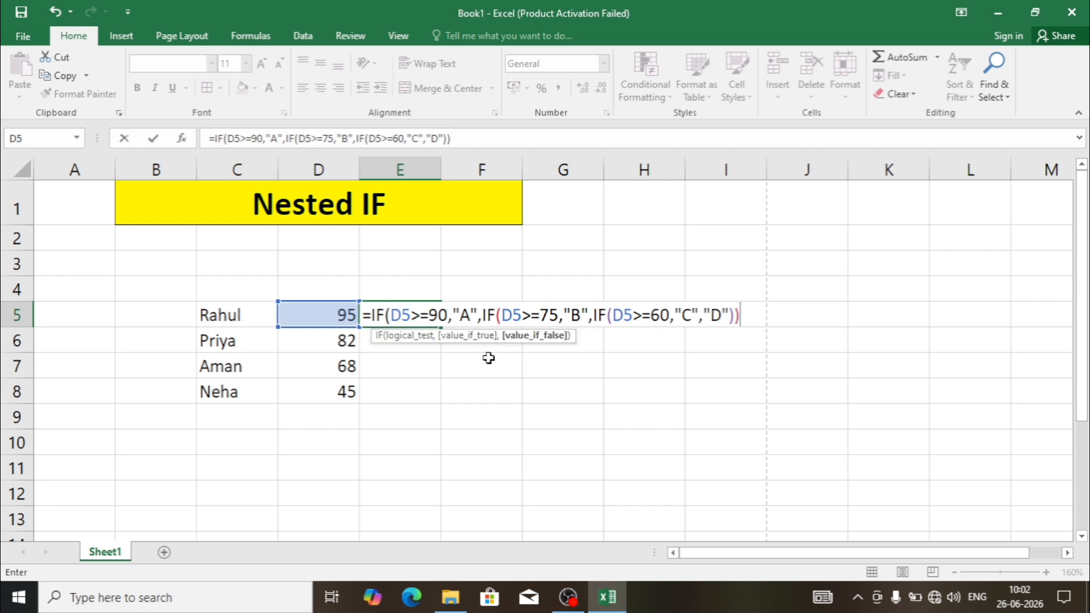
{"action": "type", "text": ")"}
{"action": "key", "text": "Return"}
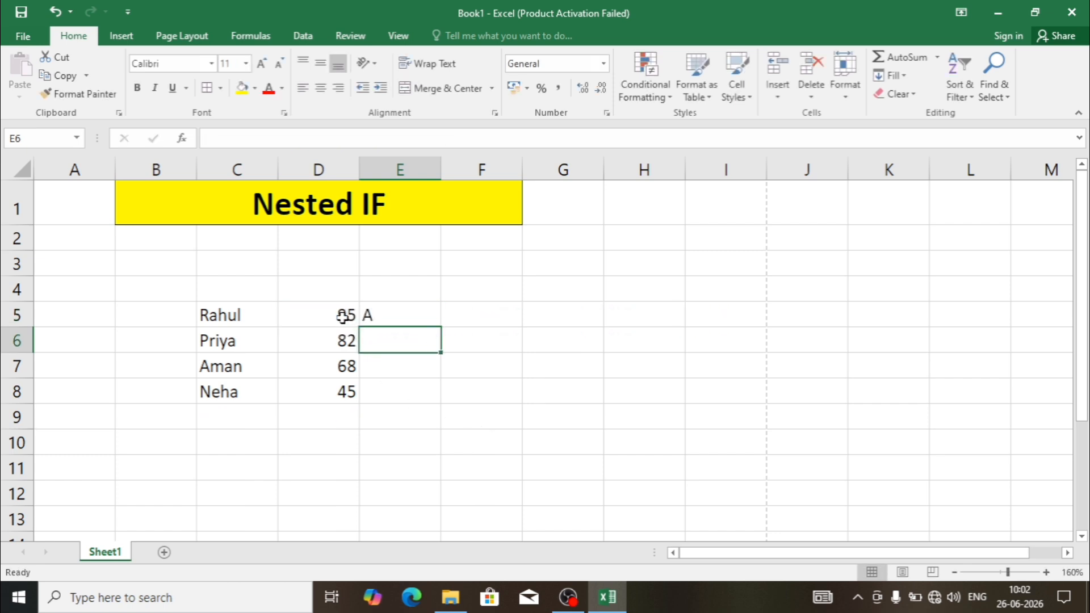
- Fill the nested IF grade formula from E5 down through E8
{"action": "left_click", "coordinate": [372, 317]}
{"action": "left_click", "coordinate": [340, 317]}
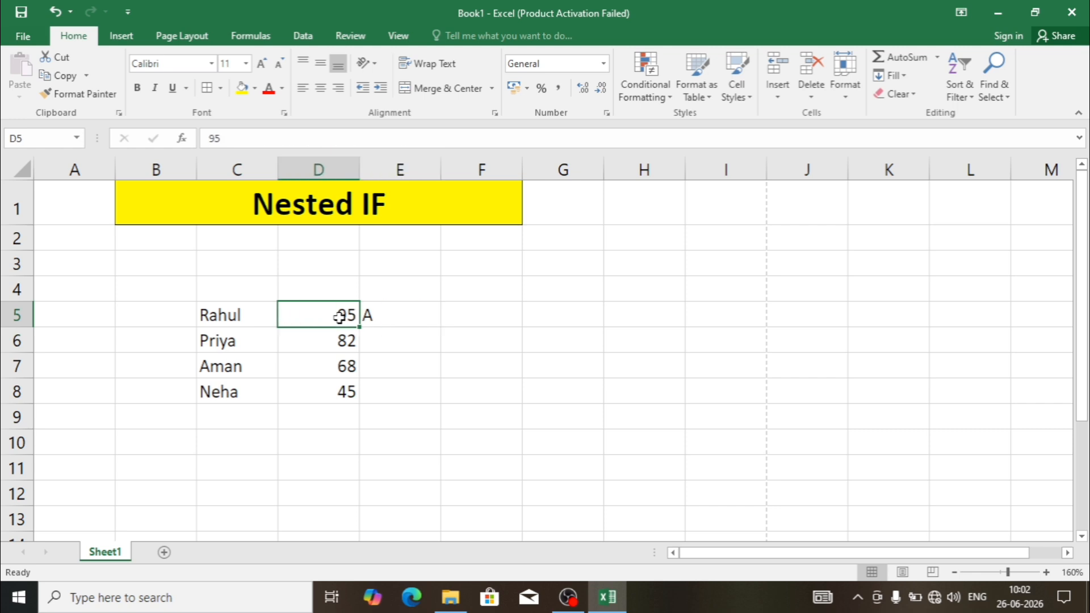
{"action": "left_click", "coordinate": [368, 315]}
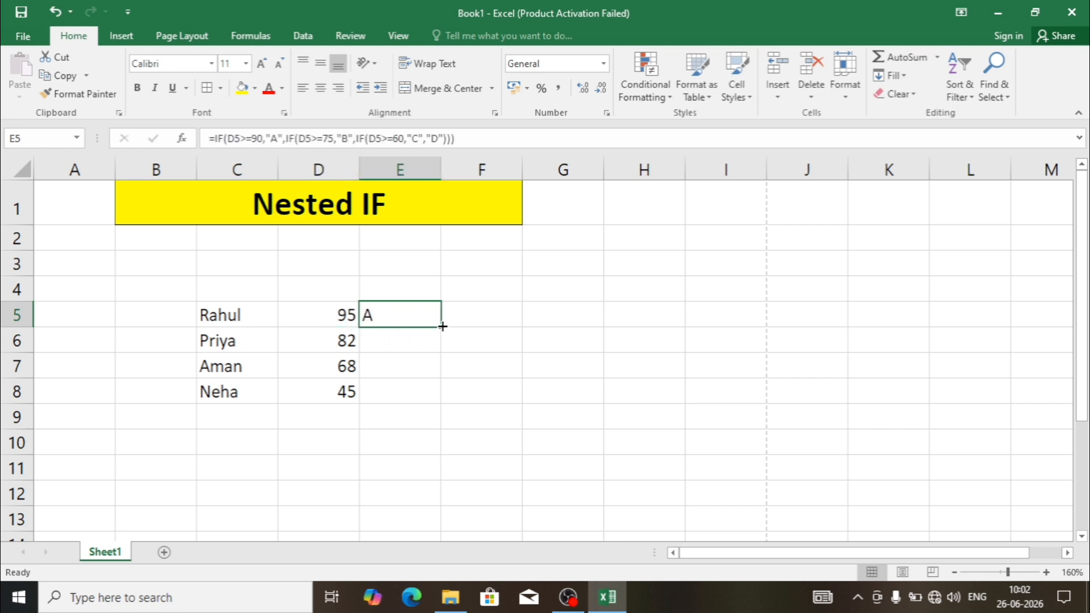
{"action": "left_click", "coordinate": [414, 340]}
{"action": "left_click", "coordinate": [401, 365]}
{"action": "left_click", "coordinate": [395, 390]}
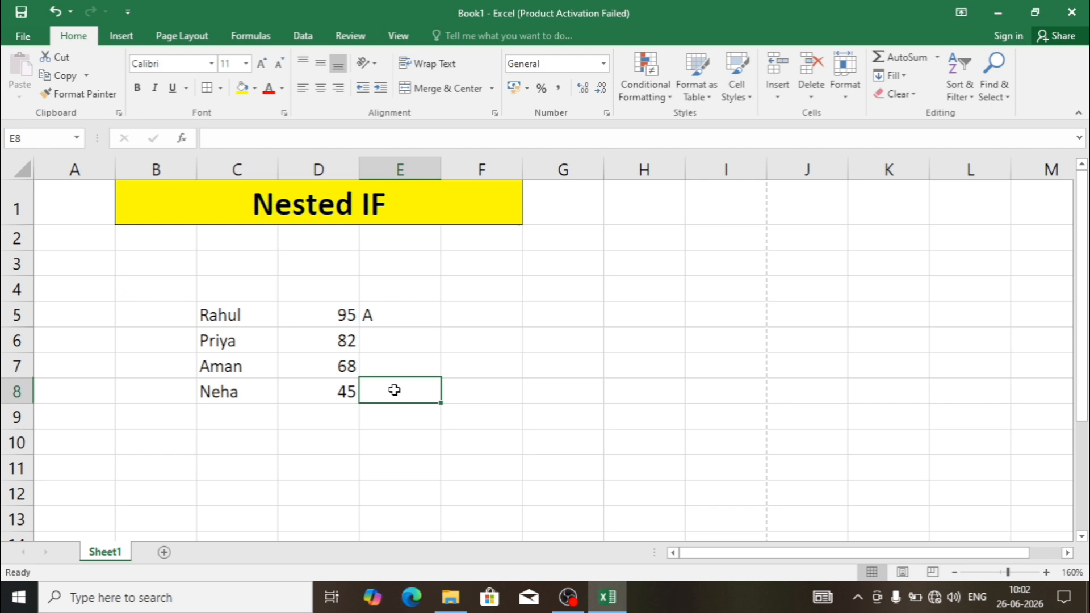
{"action": "left_click", "coordinate": [392, 317]}
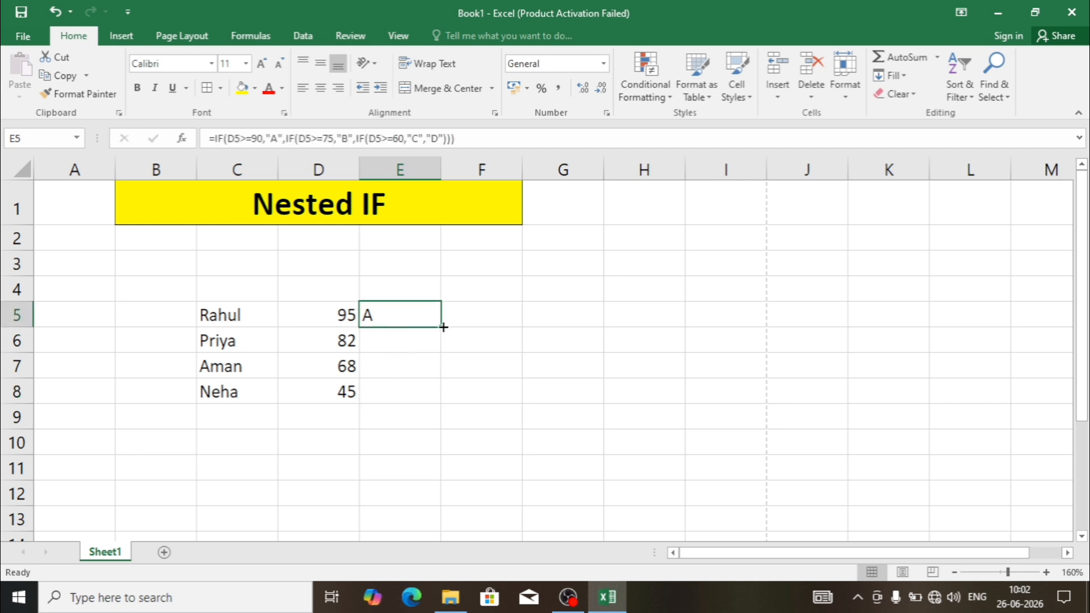
{"action": "left_click_drag", "start_coordinate": [441, 328], "coordinate": [430, 393]}
{"action": "left_click", "coordinate": [299, 433]}
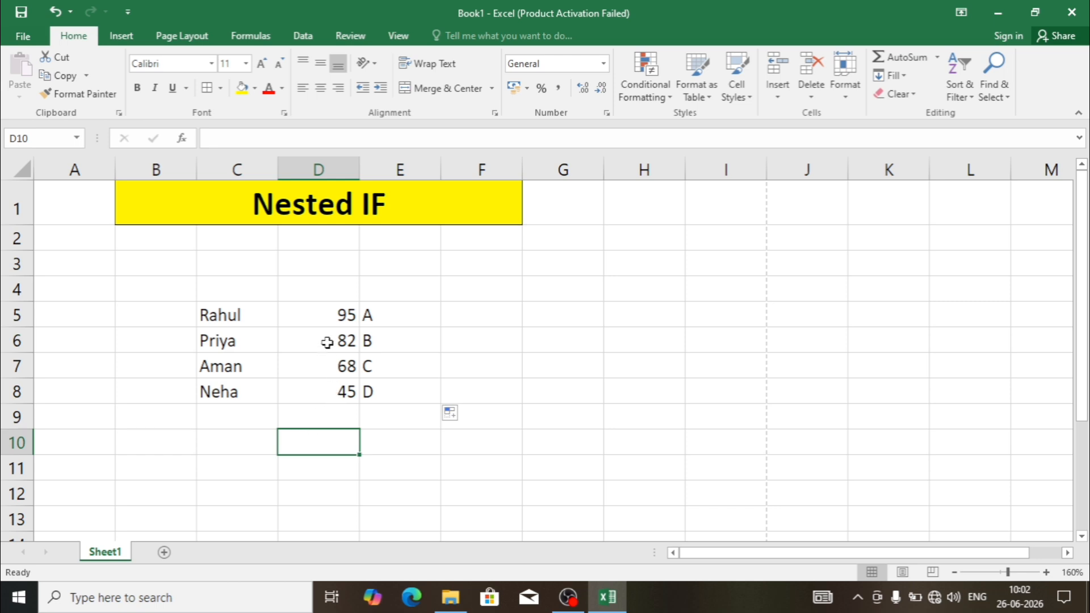
- Test the nested IF grades by setting the mark in D7 to 90, and check the formula result in E7
{"action": "left_click", "coordinate": [333, 316]}
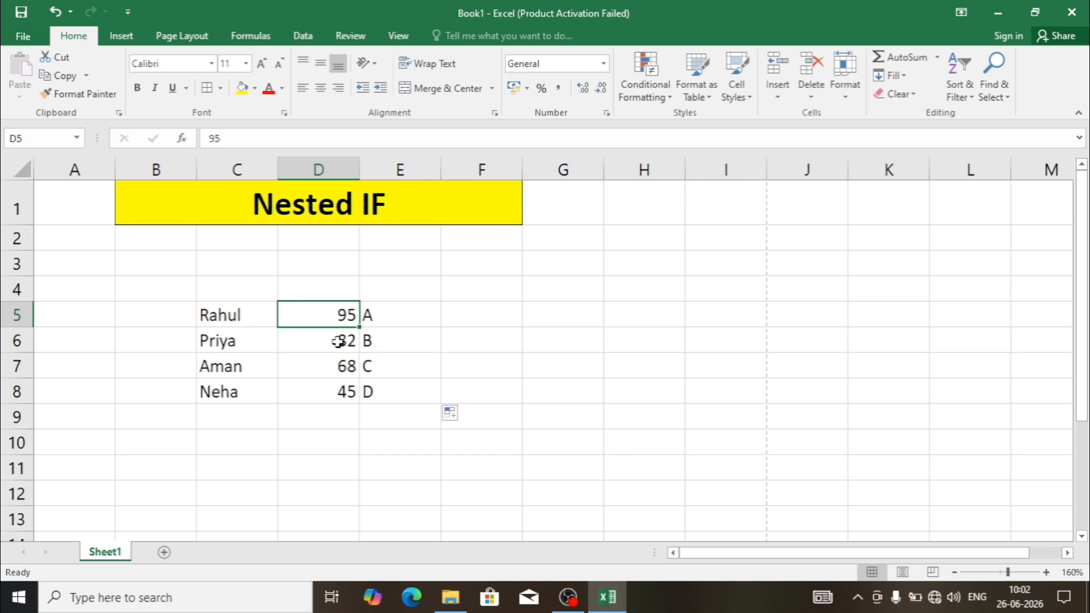
{"action": "left_click", "coordinate": [338, 341]}
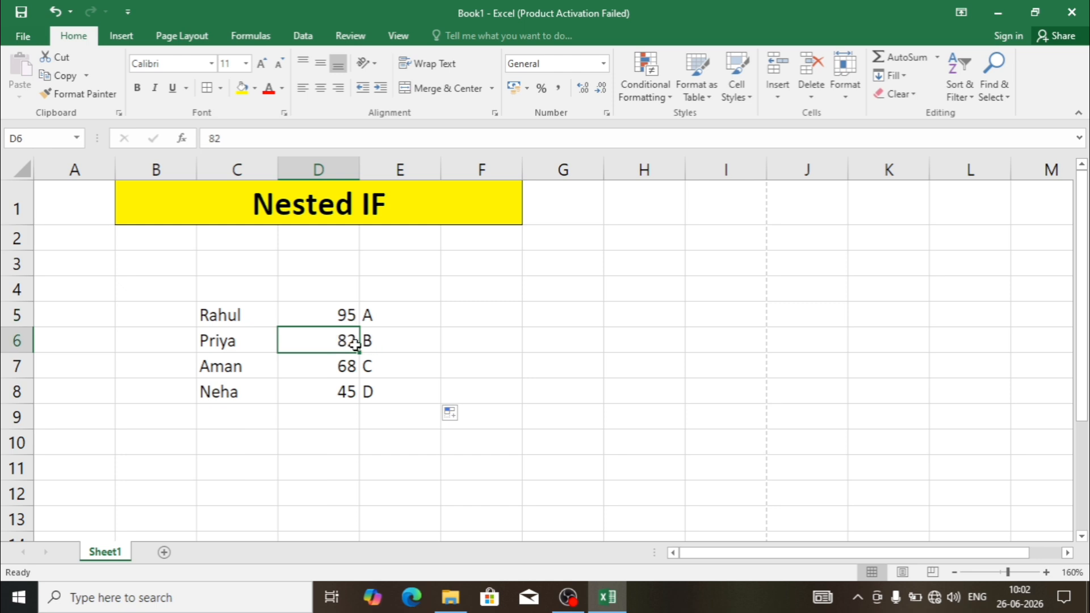
{"action": "left_click", "coordinate": [383, 343]}
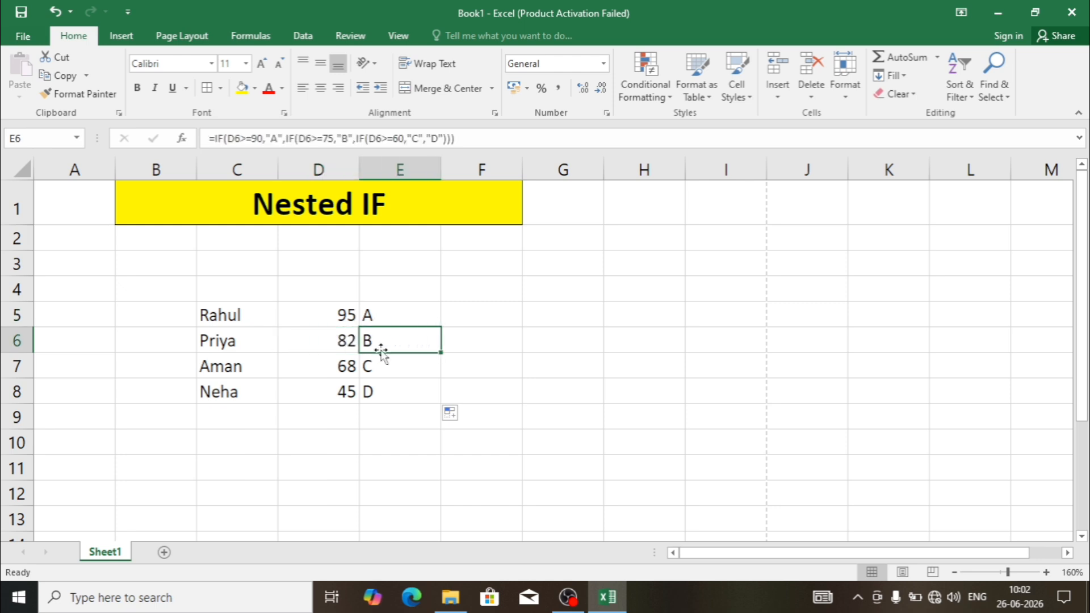
{"action": "left_click", "coordinate": [329, 373]}
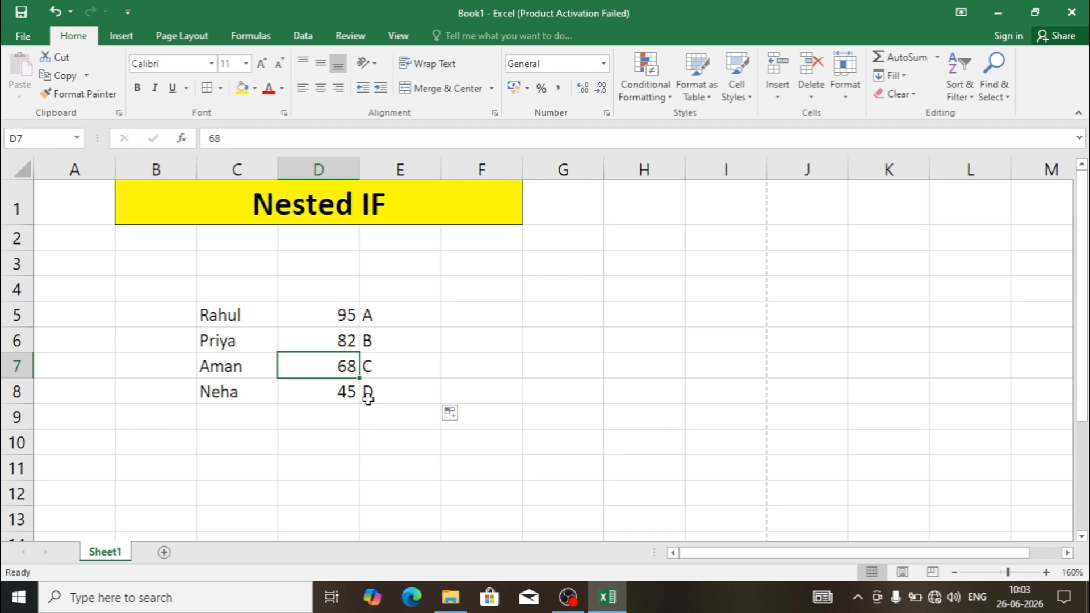
{"action": "type", "text": "90"}
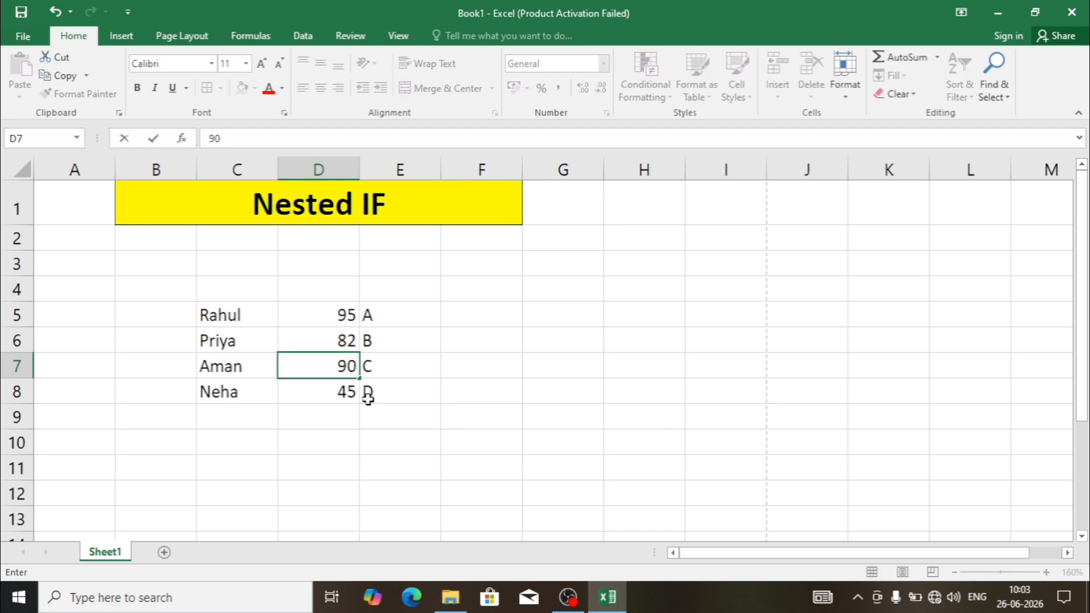
{"action": "key", "text": "Return"}
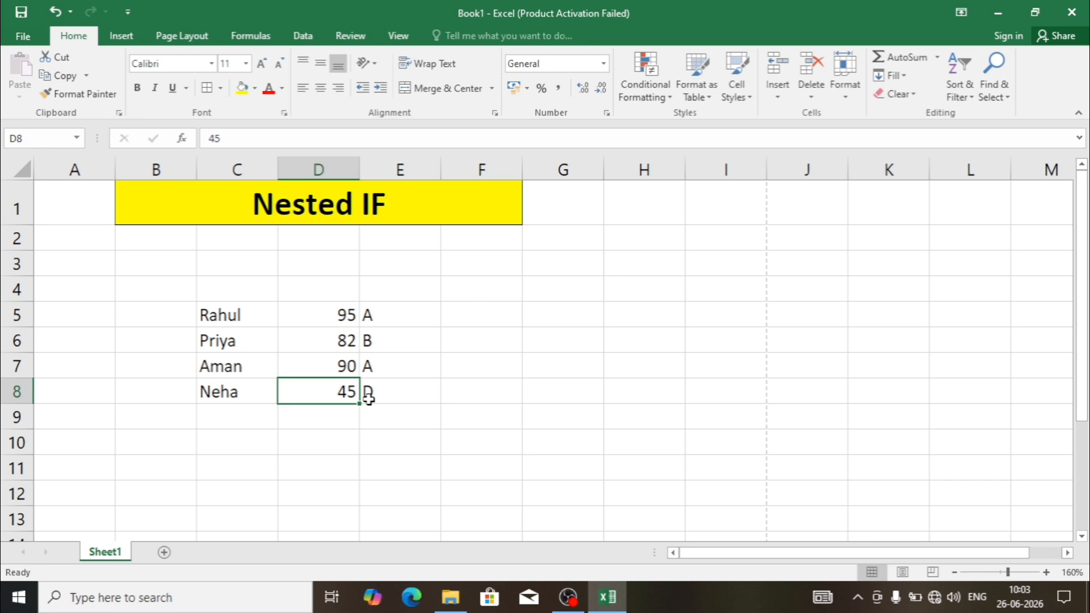
{"action": "left_click", "coordinate": [385, 372]}
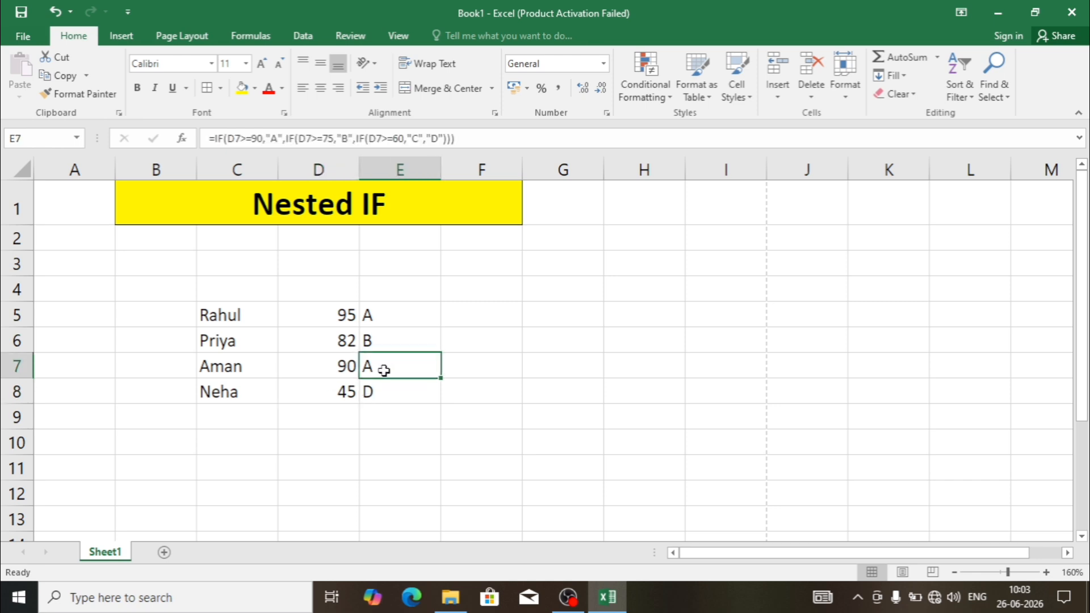
- Set the mark in D7 to 49 to test the lowest grade
{"action": "left_click", "coordinate": [346, 368]}
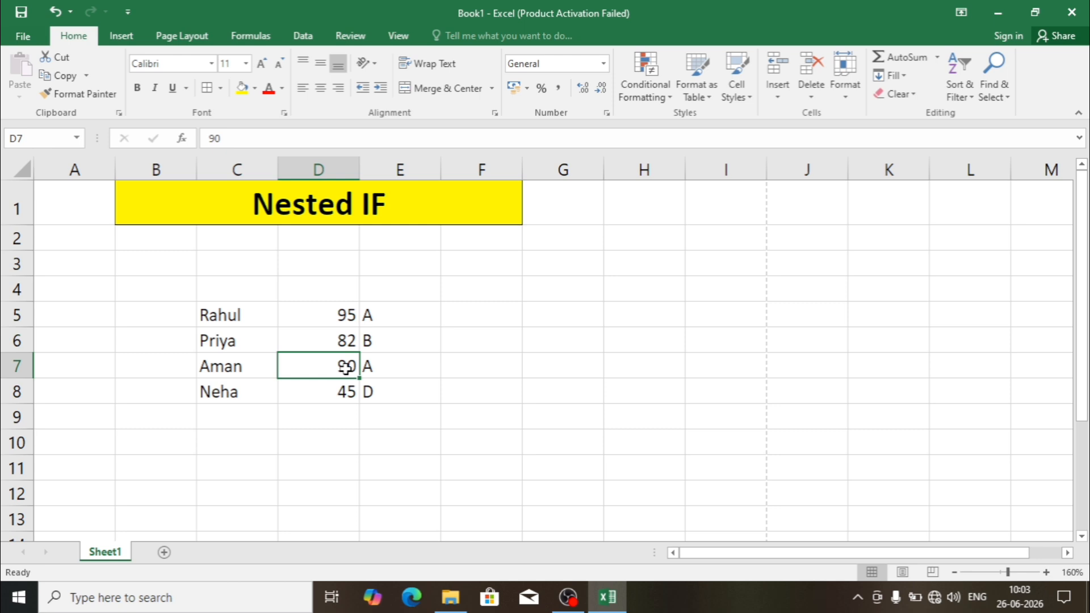
{"action": "type", "text": "49"}
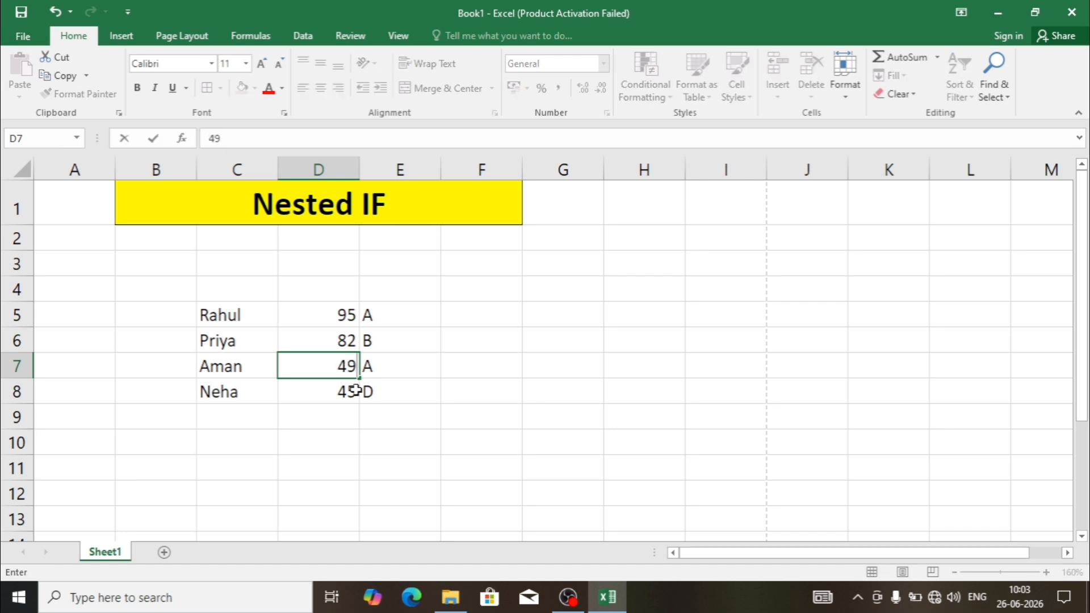
{"action": "left_click", "coordinate": [374, 428]}
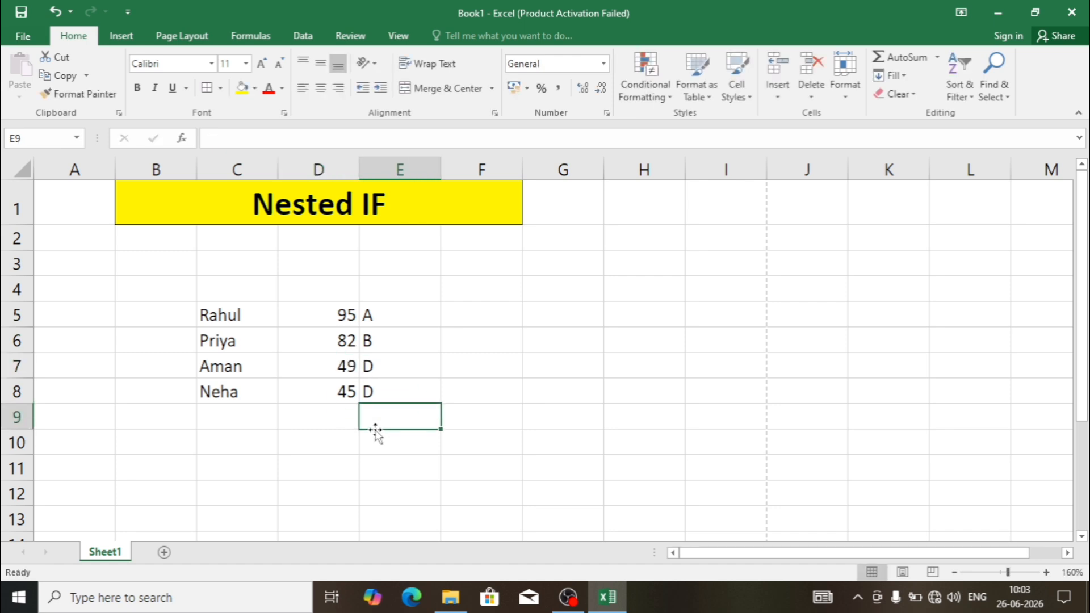
- Set the mark in D7 to 66 to test the C grade range
{"action": "left_click", "coordinate": [343, 367]}
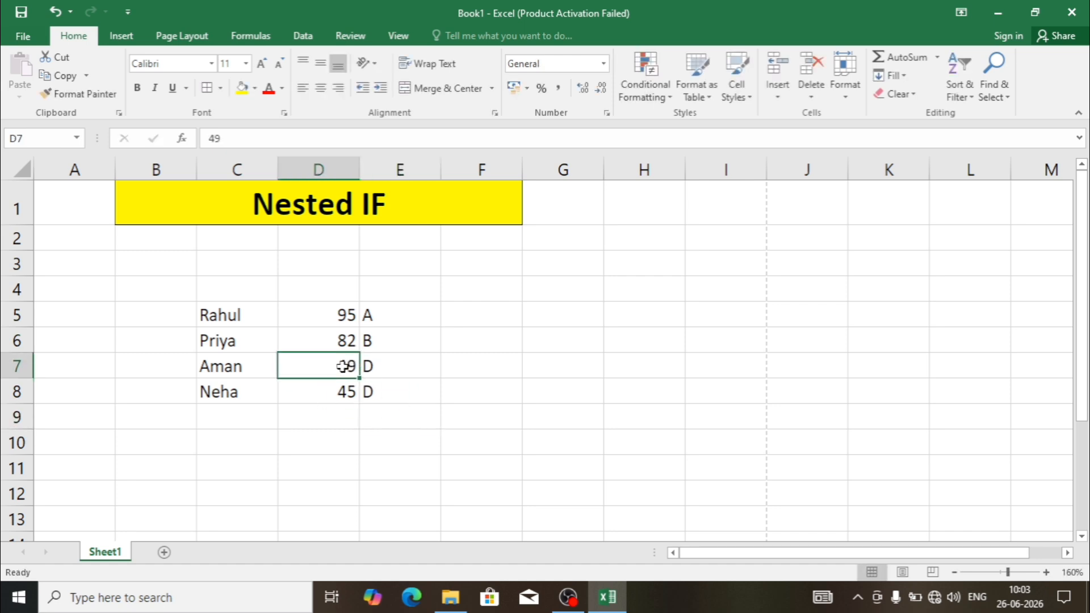
{"action": "type", "text": "66"}
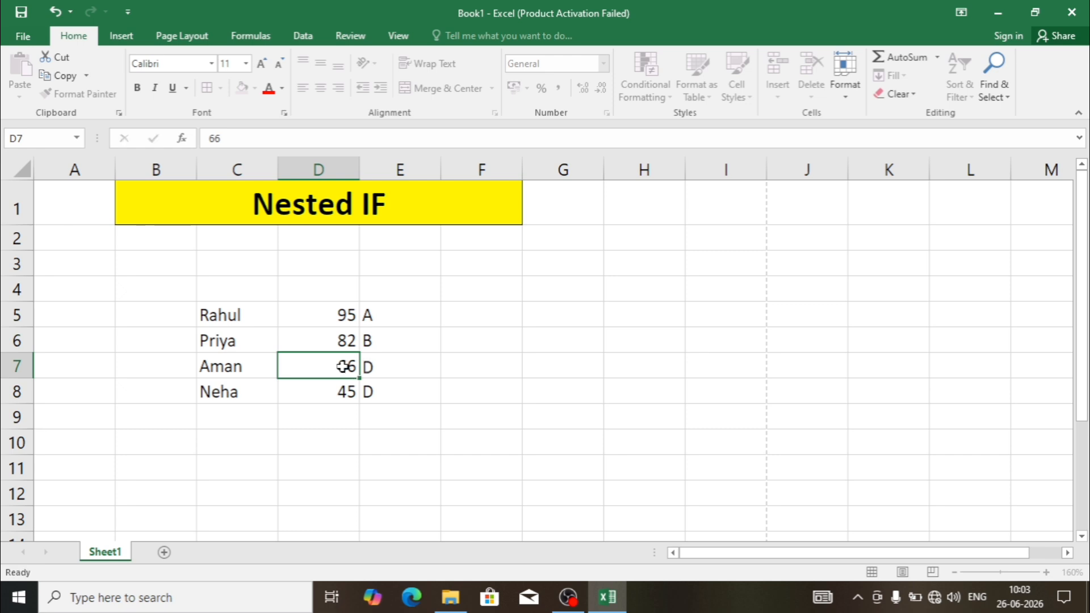
{"action": "key", "text": "Return"}
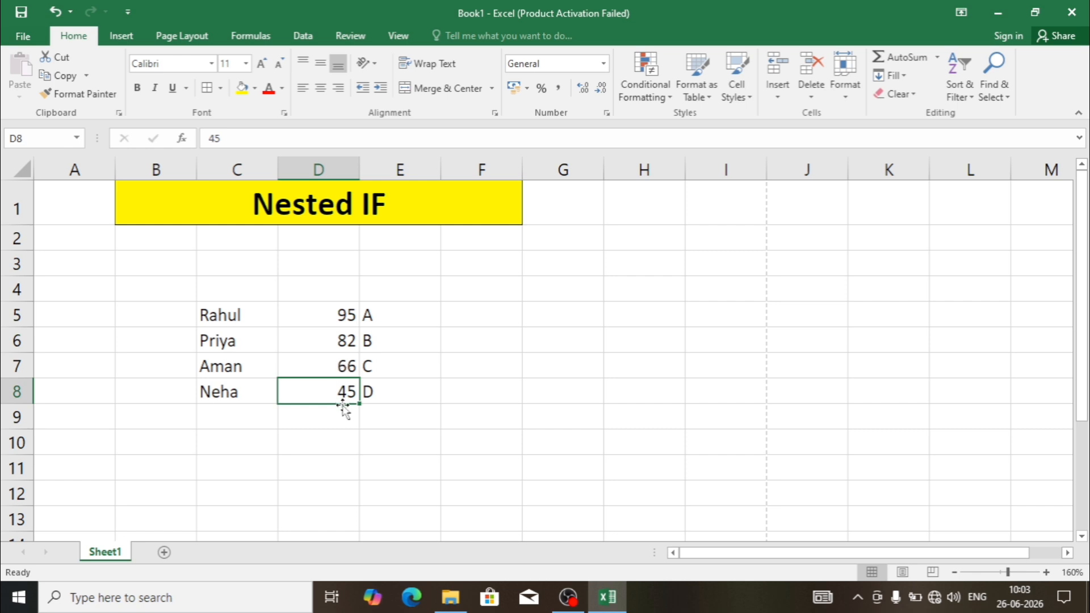
- Compare the mark and grade in row 8, and open the nested IF formula in E5 for review
{"action": "left_click", "coordinate": [370, 393]}
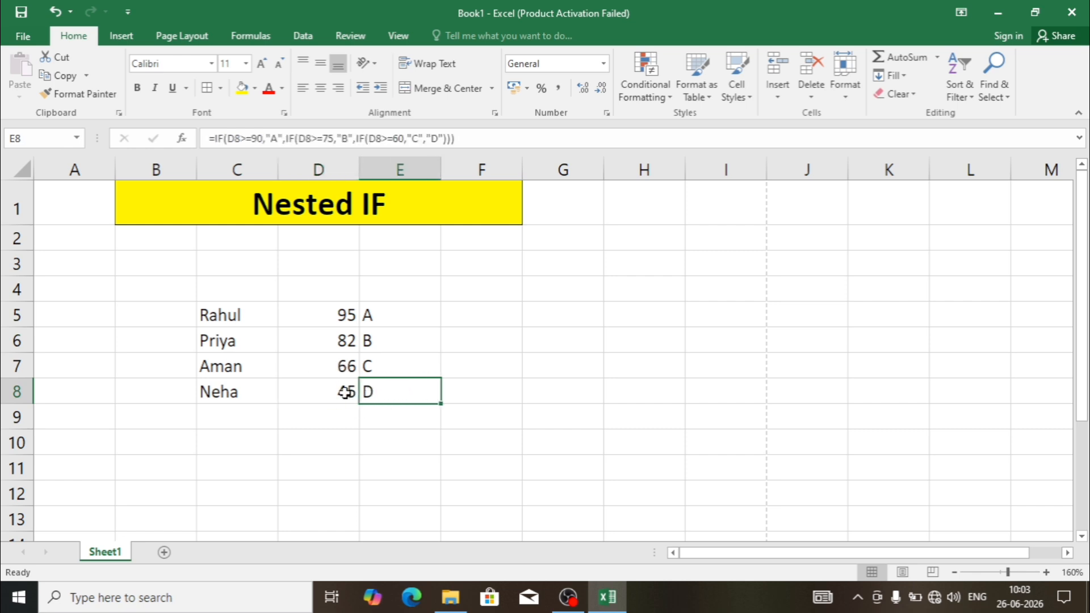
{"action": "left_click", "coordinate": [346, 393]}
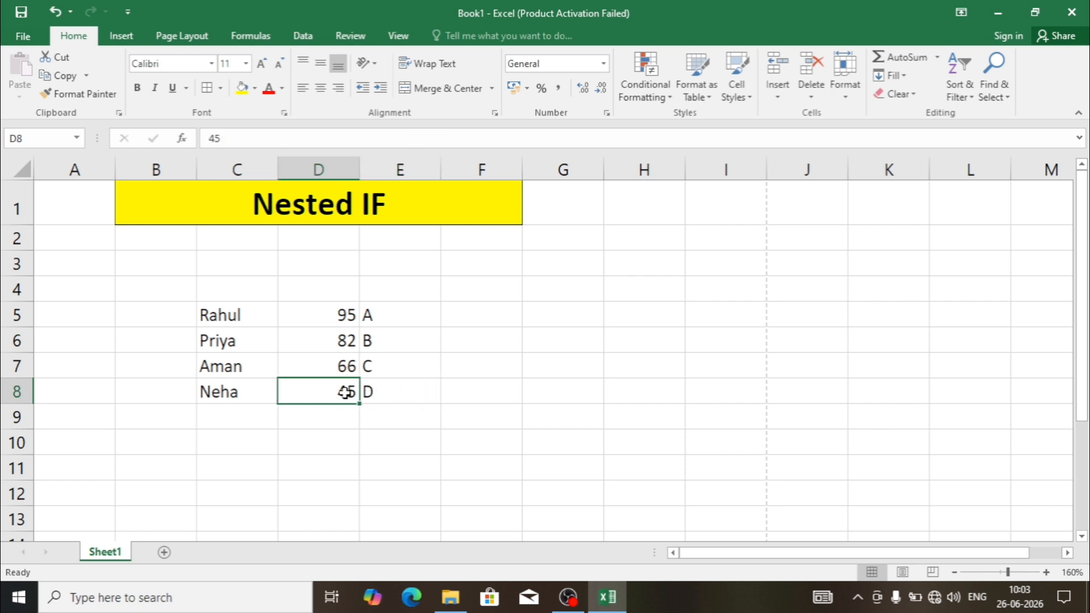
{"action": "left_click", "coordinate": [391, 396]}
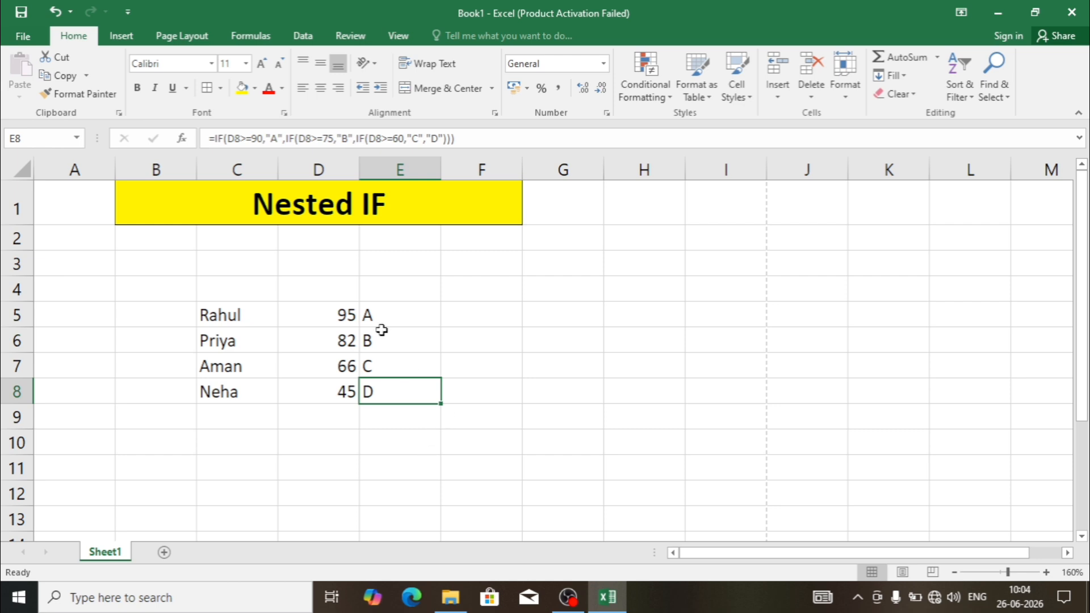
{"action": "left_click", "coordinate": [344, 316]}
{"action": "double_click", "coordinate": [412, 314]}
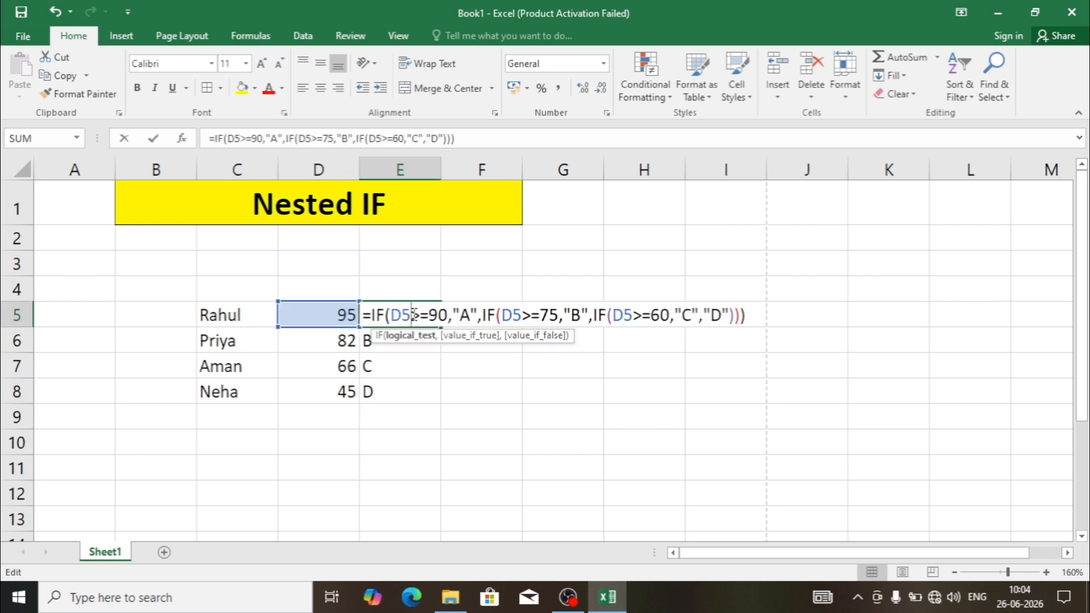